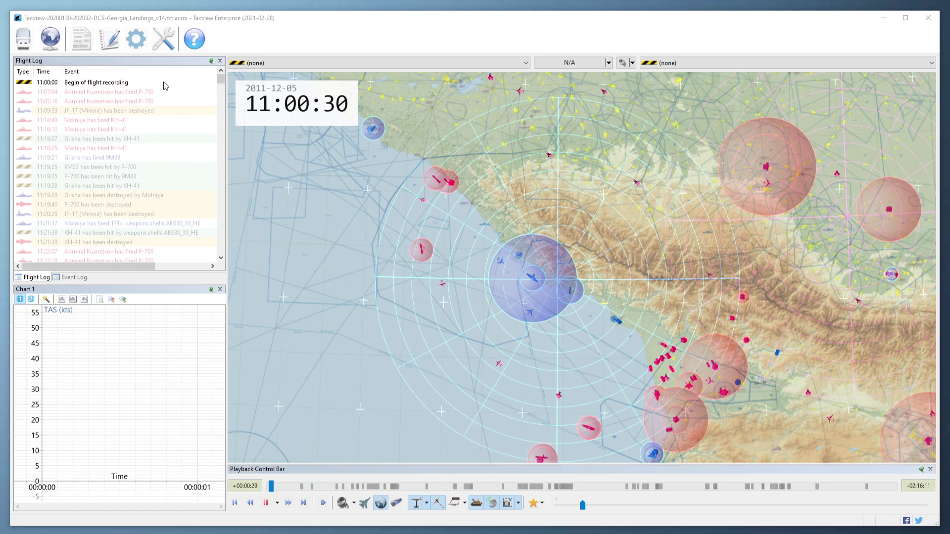
Apply a UTC+04:00 time offset so the recording clock reads 15:00 instead of 11:00
left_click(163, 38)
mouse_move(181, 92)
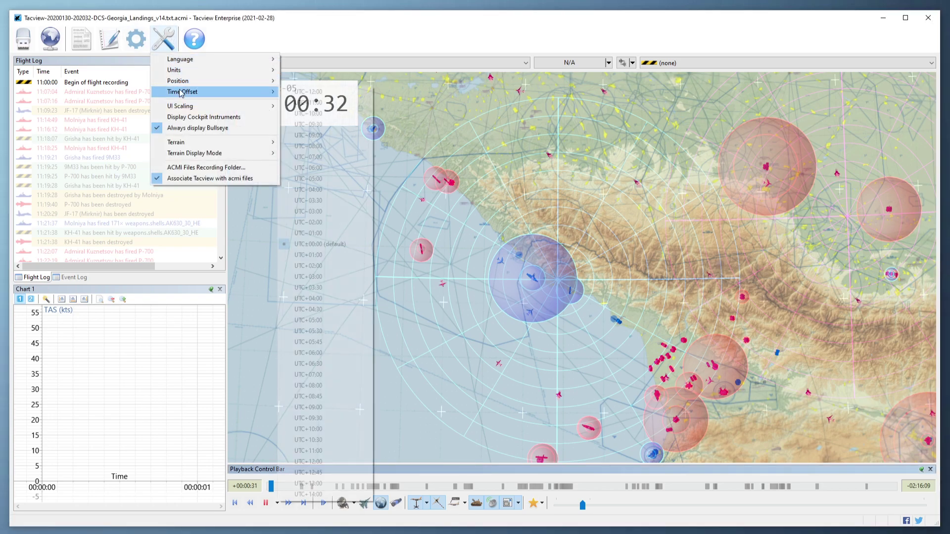
left_click(313, 299)
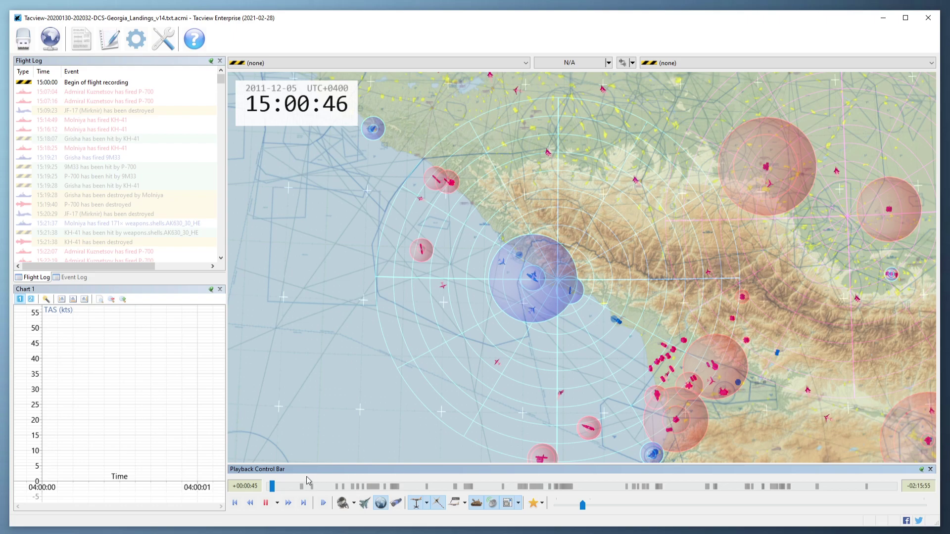
Drag the playback timeline ahead to about 16:22, near the SA2V755 destroyed event
left_click_drag(272, 487, 641, 481)
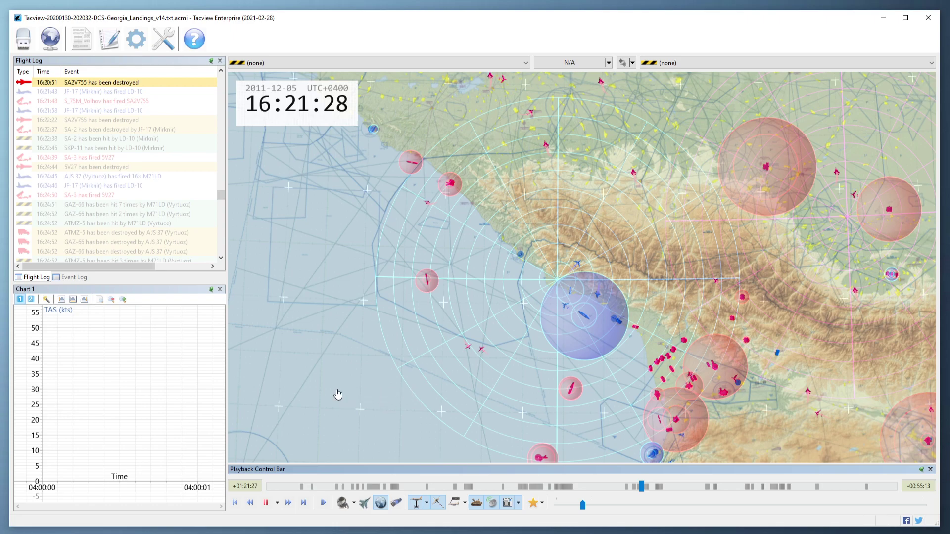
mouse_move(480, 352)
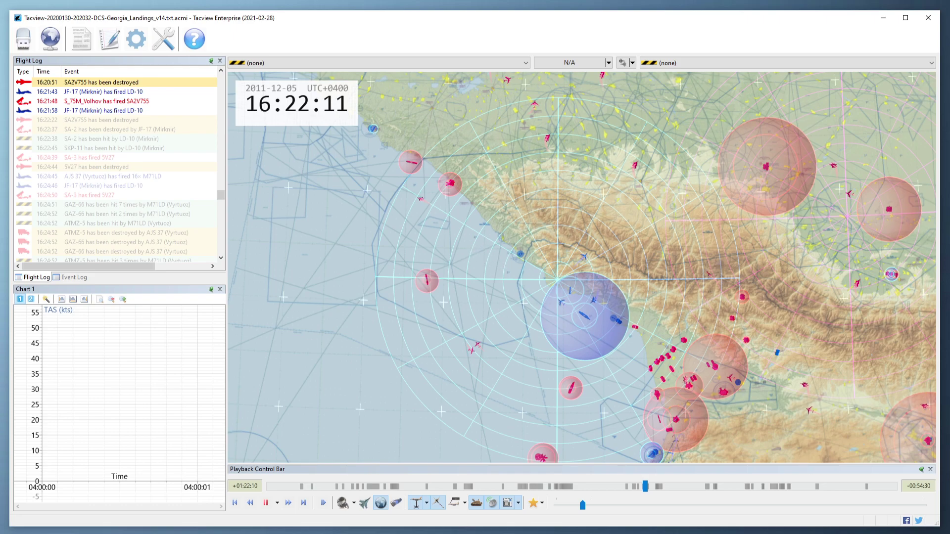
Make AJS 37 Viggen (Vyrtuoz) the followed aircraft and view it in the F2 3-D chase view
left_click(329, 62)
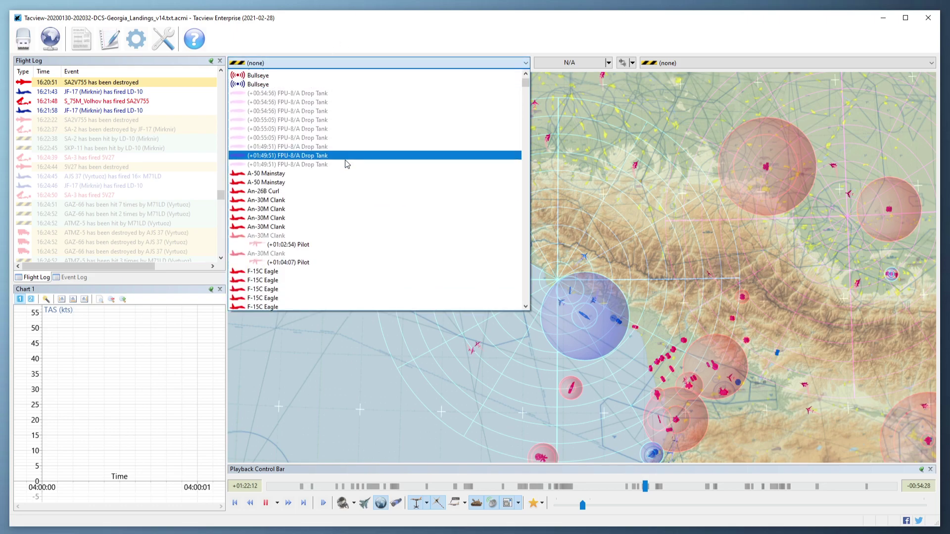
scroll(345, 160, "down", 3)
scroll(345, 161, "down", 10)
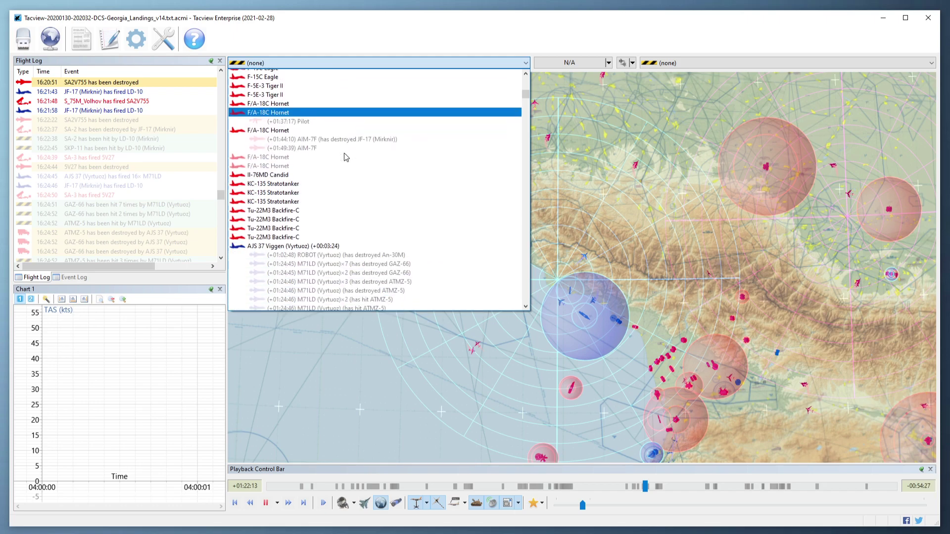
left_click(342, 207)
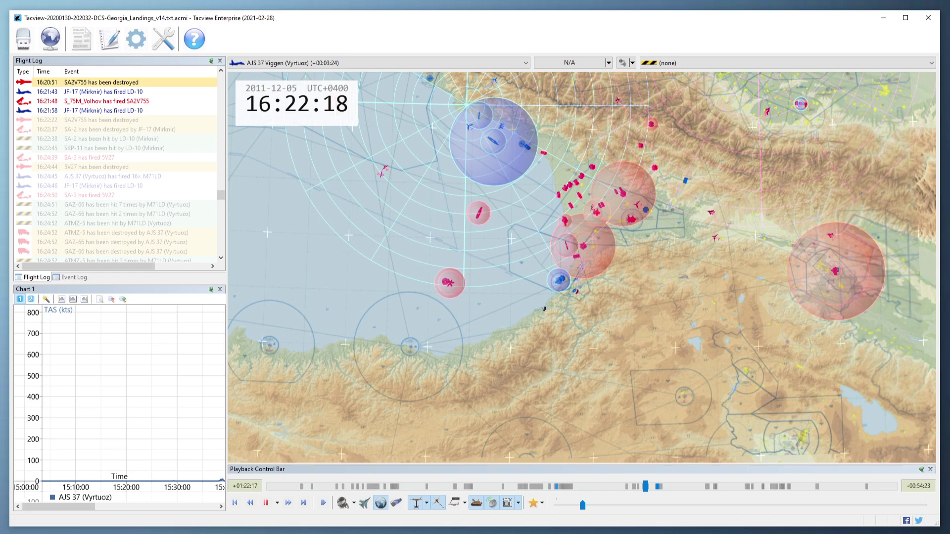
key("F2")
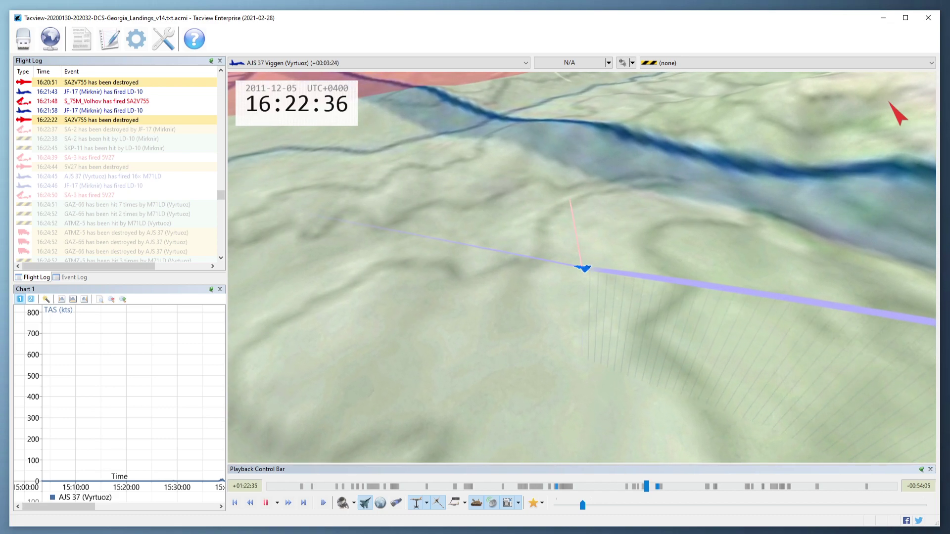
Pause and resume the Viggen replay, speed it up to x4, then slow it to quarter speed
key("space")
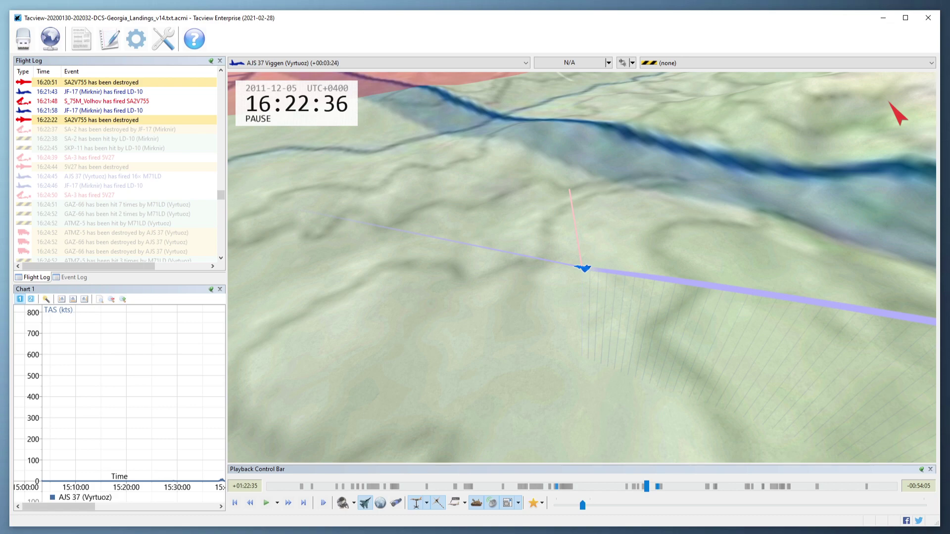
key("space")
key("plus")
key("plus")
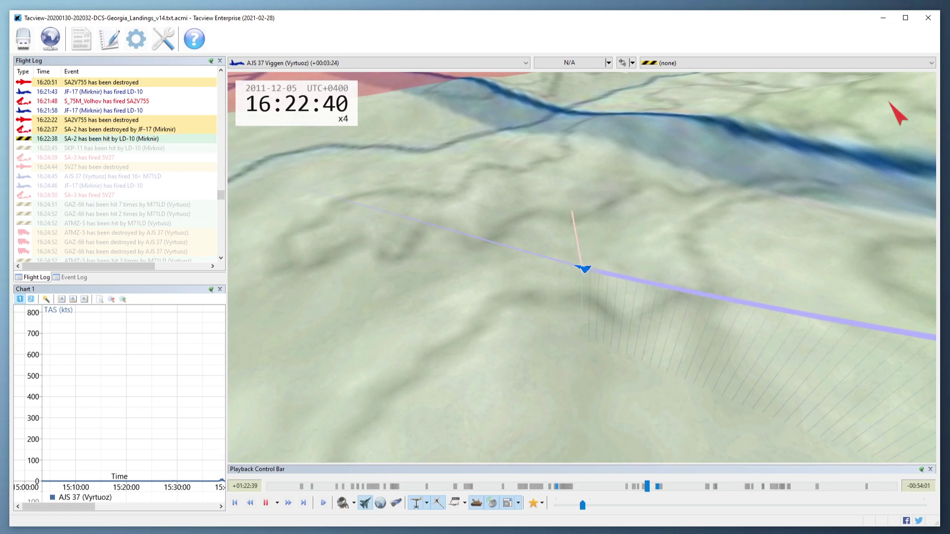
key("plus")
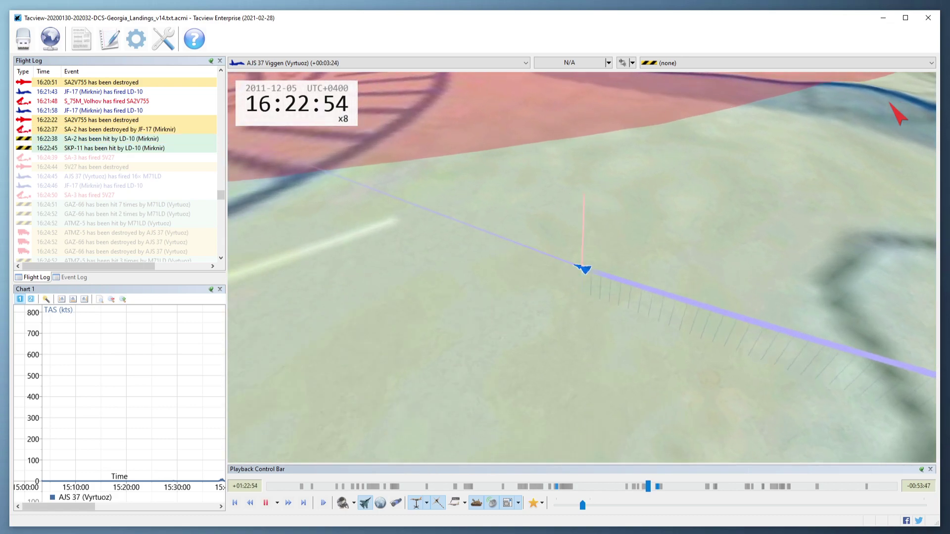
key("minus")
key("minus")
key("minus")
key("minus")
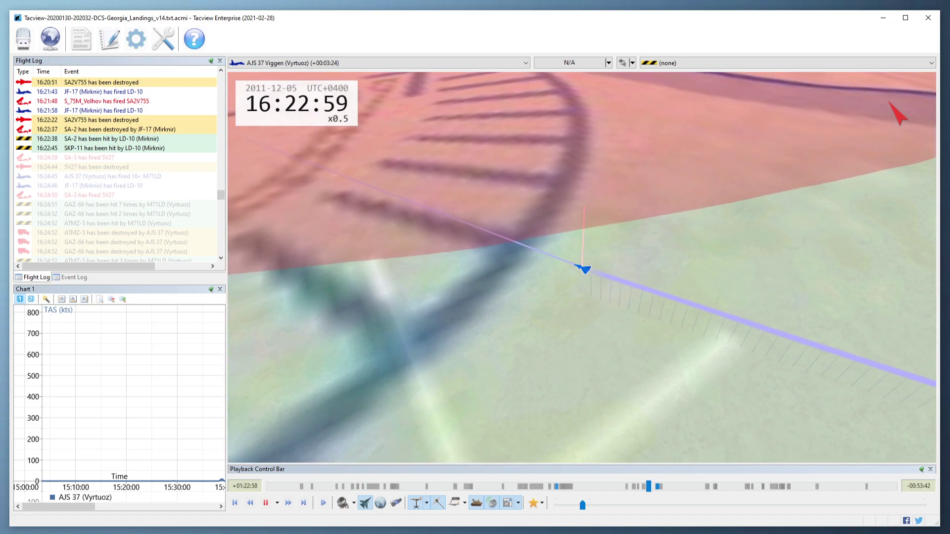
key("minus")
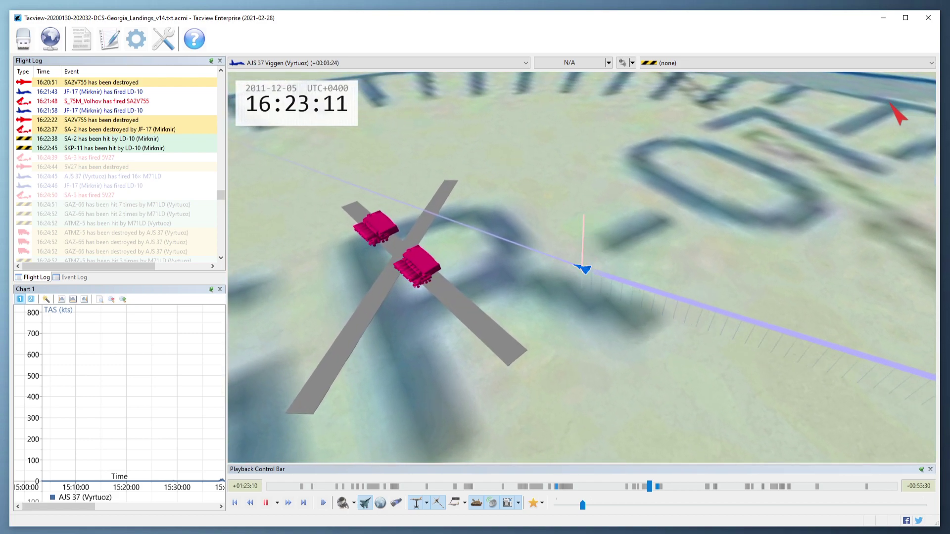
Jump the replay to 16:24:52, then scrub back to about 16:02 near the Viggen's airspeed peak
left_click(246, 486)
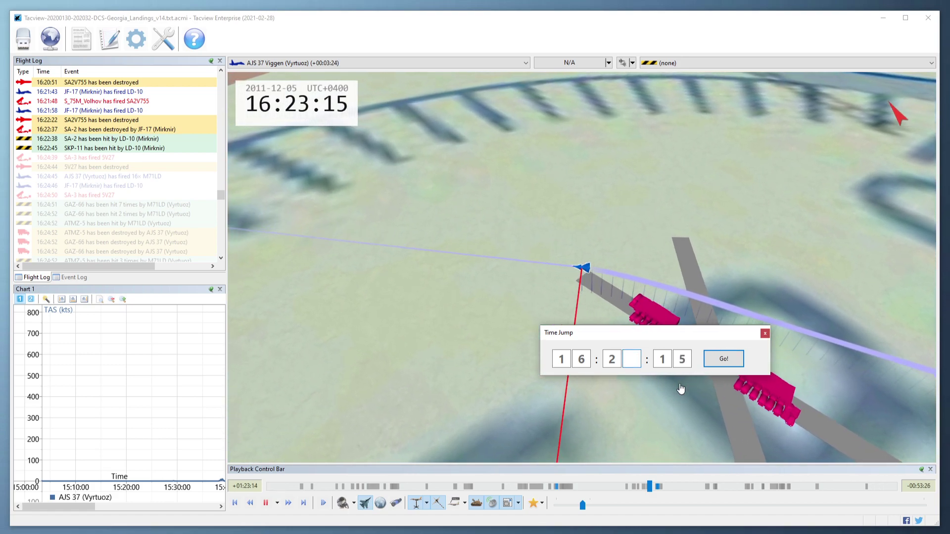
key("Return")
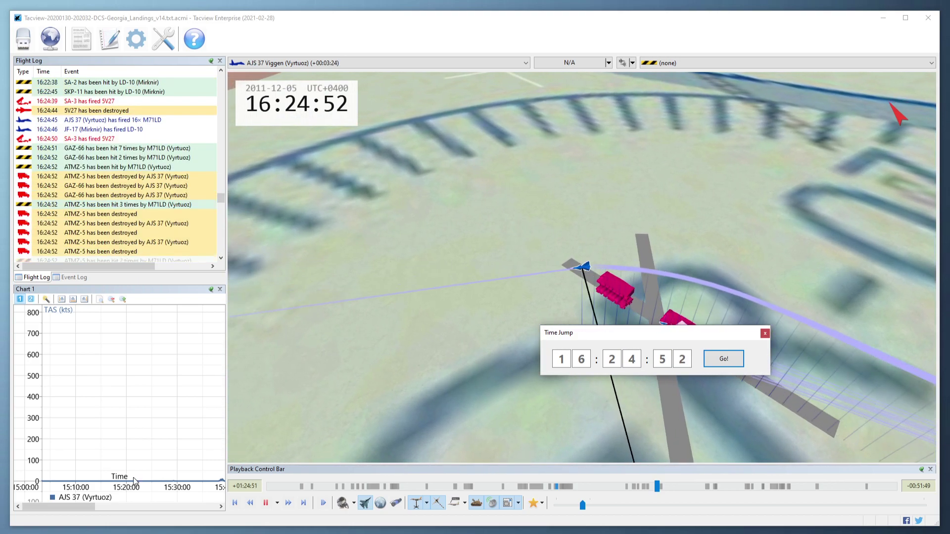
left_click_drag(83, 511, 173, 510)
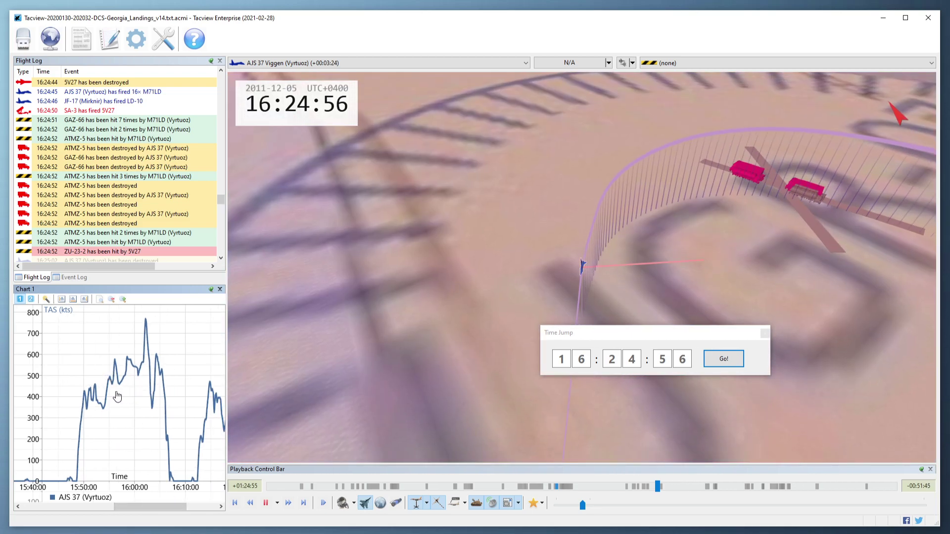
left_click_drag(101, 397, 145, 397)
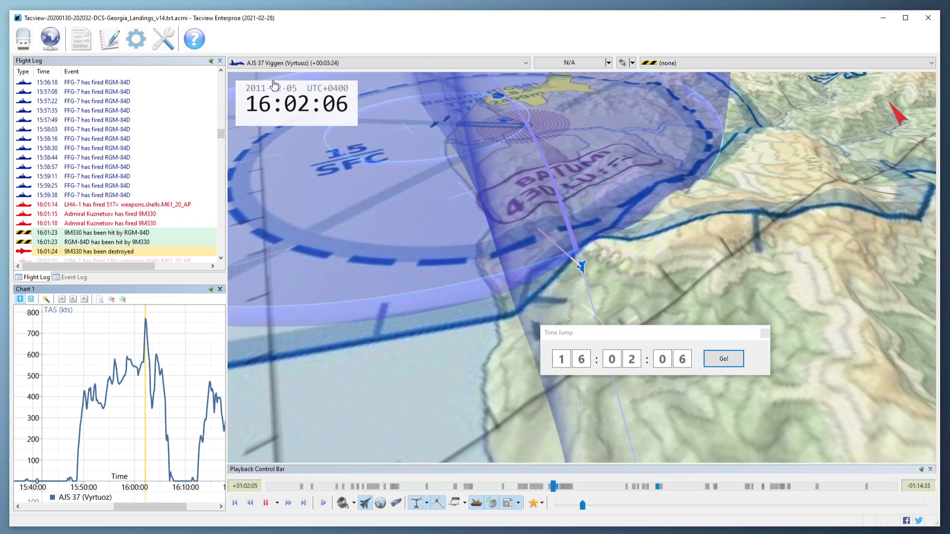
Select the M71LD entry from the object list, then jump to the JF-17's 16:44:15 PL-5EII launch
left_click(281, 65)
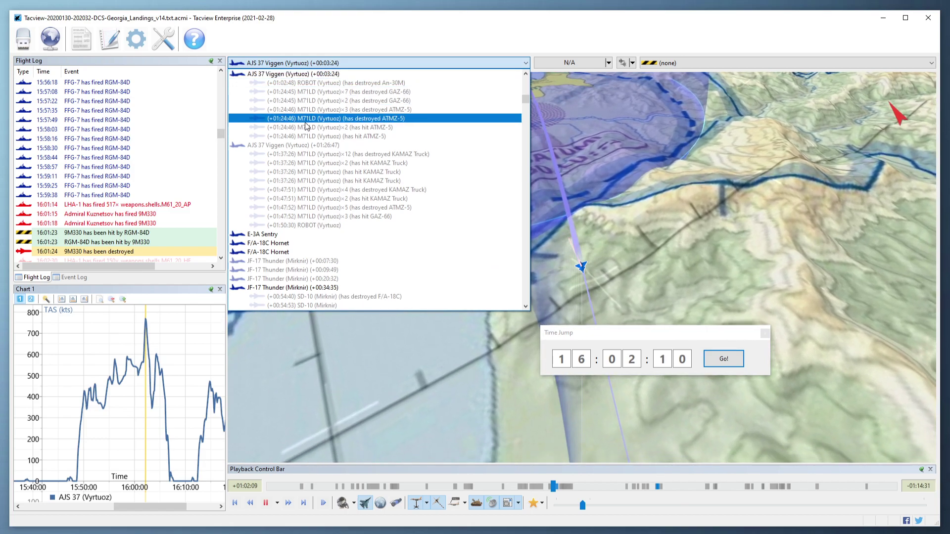
left_click(310, 154)
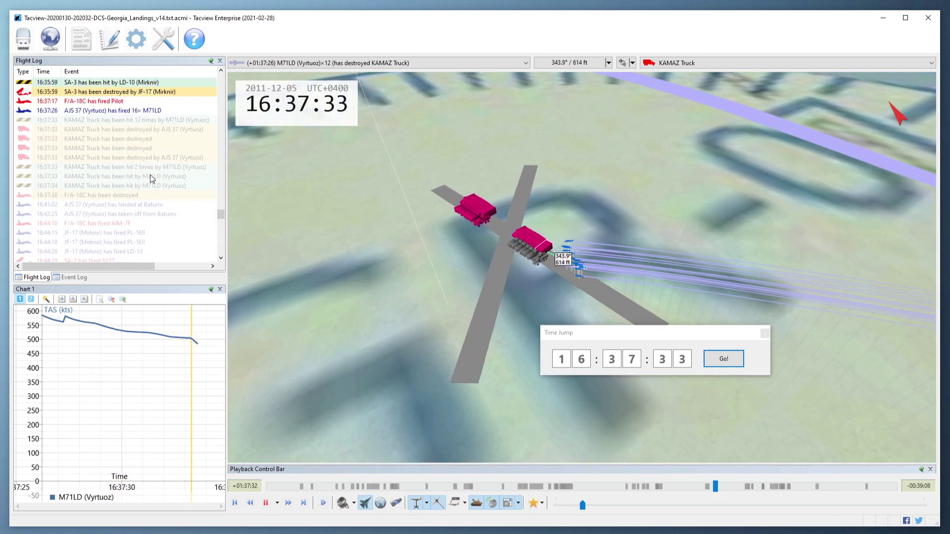
left_click(124, 232)
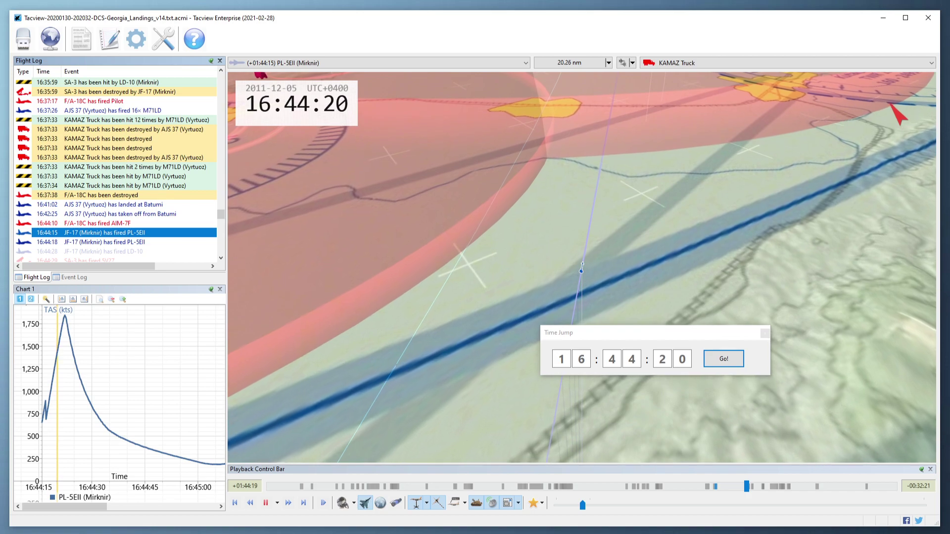
Connect to the real-time DCS telemetry feed and resynchronise playback with live time
left_click(50, 38)
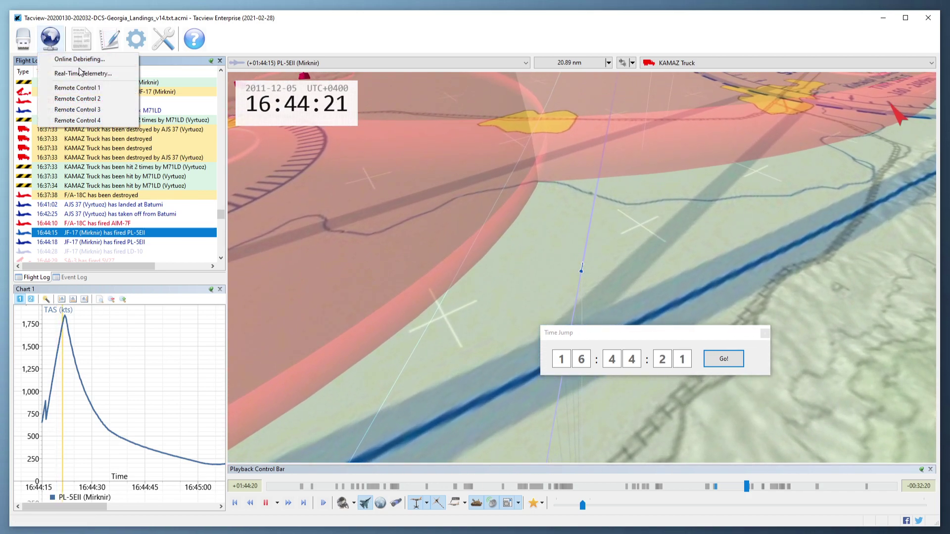
left_click(82, 73)
left_click(570, 270)
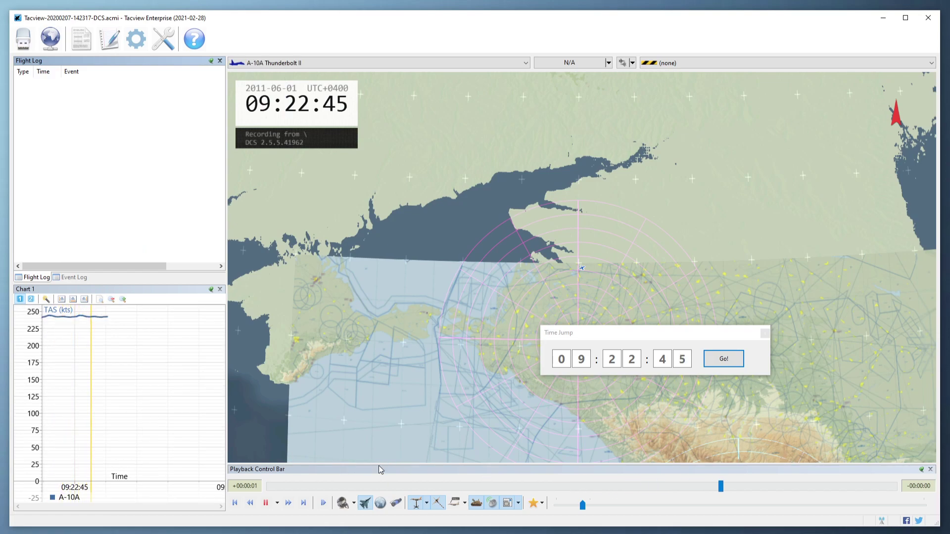
left_click(271, 486)
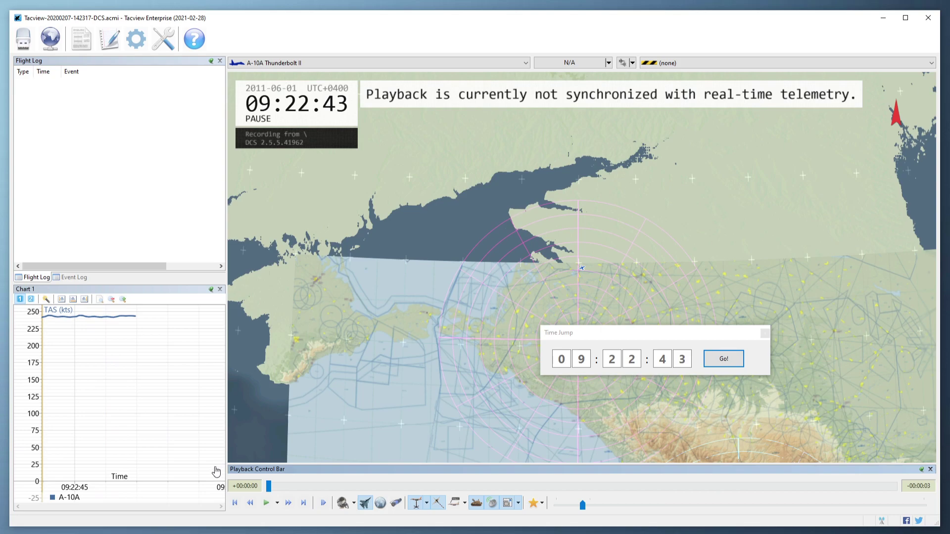
left_click(324, 503)
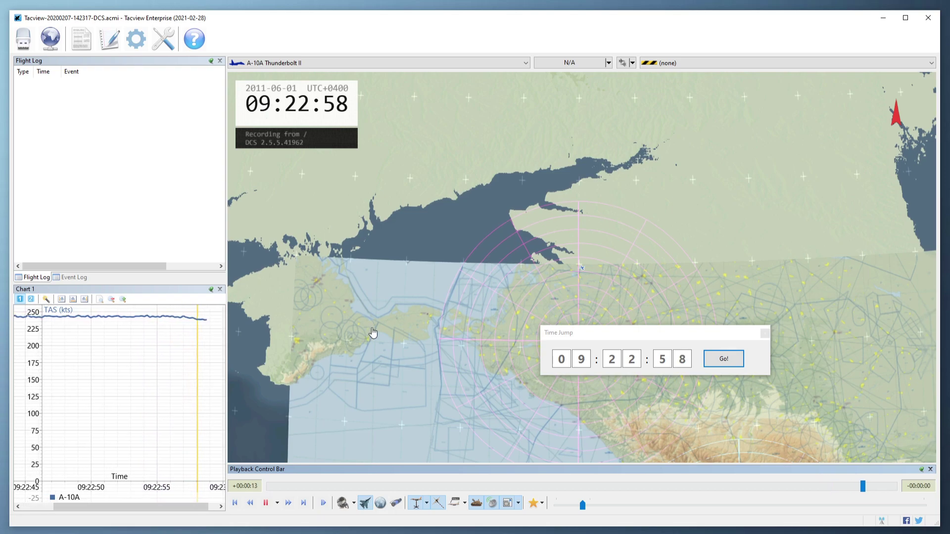
key("F1")
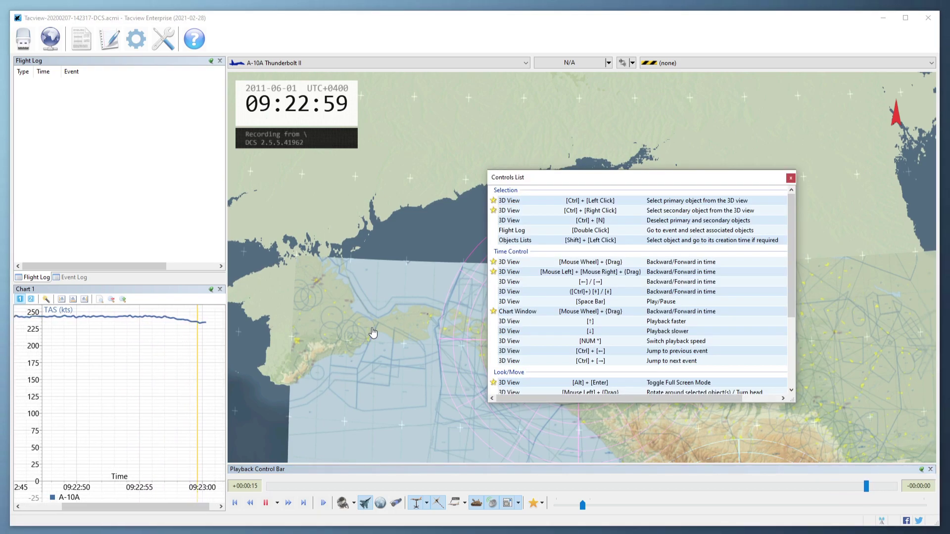
key("Escape")
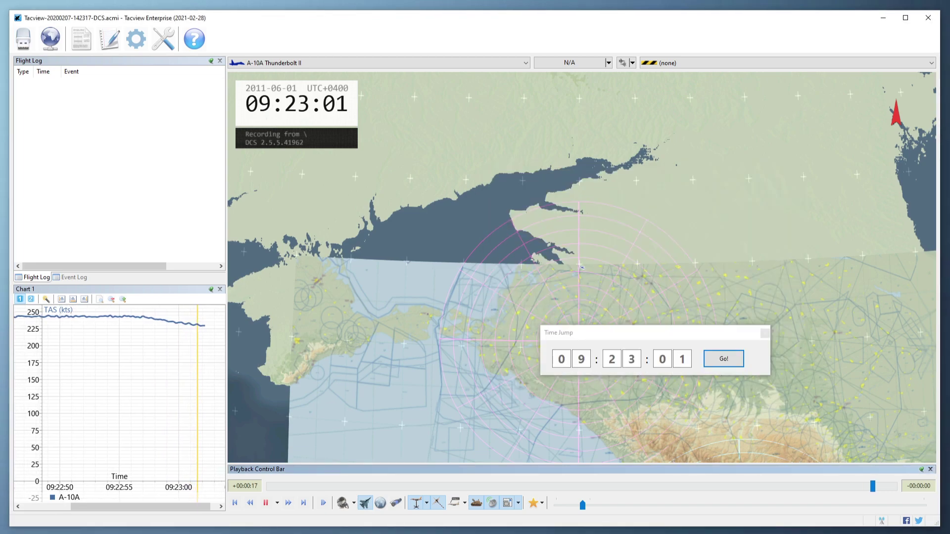